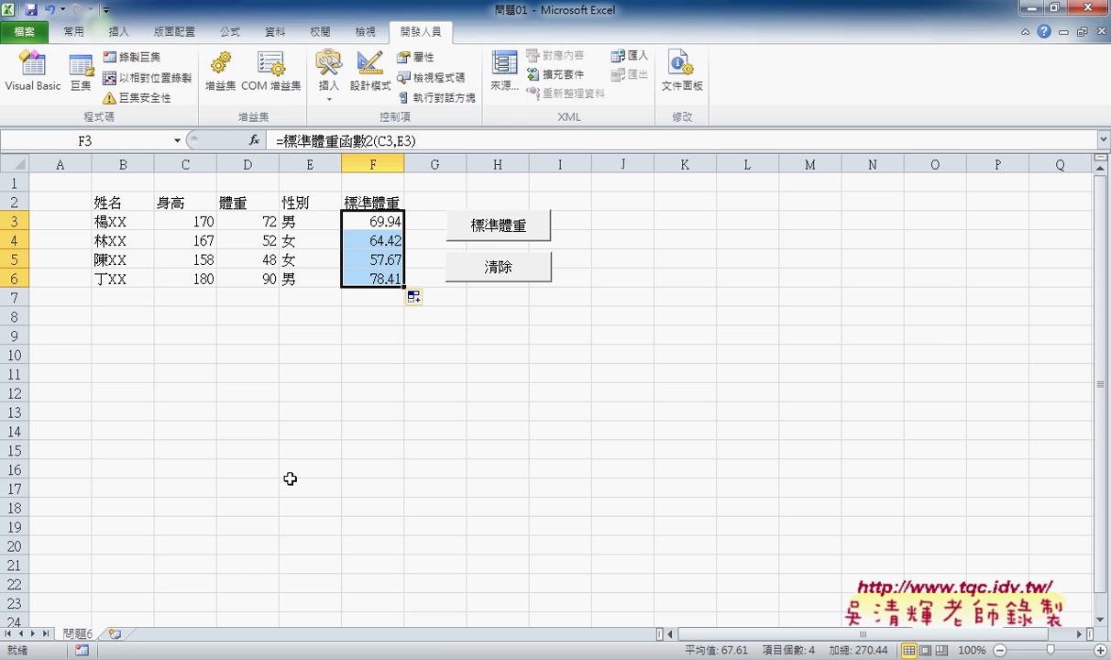
Step: In the VBA editor, change both female and male Round(..., 2) calls in 標準體重函數2 to Round(..., 1)
click(240, 658)
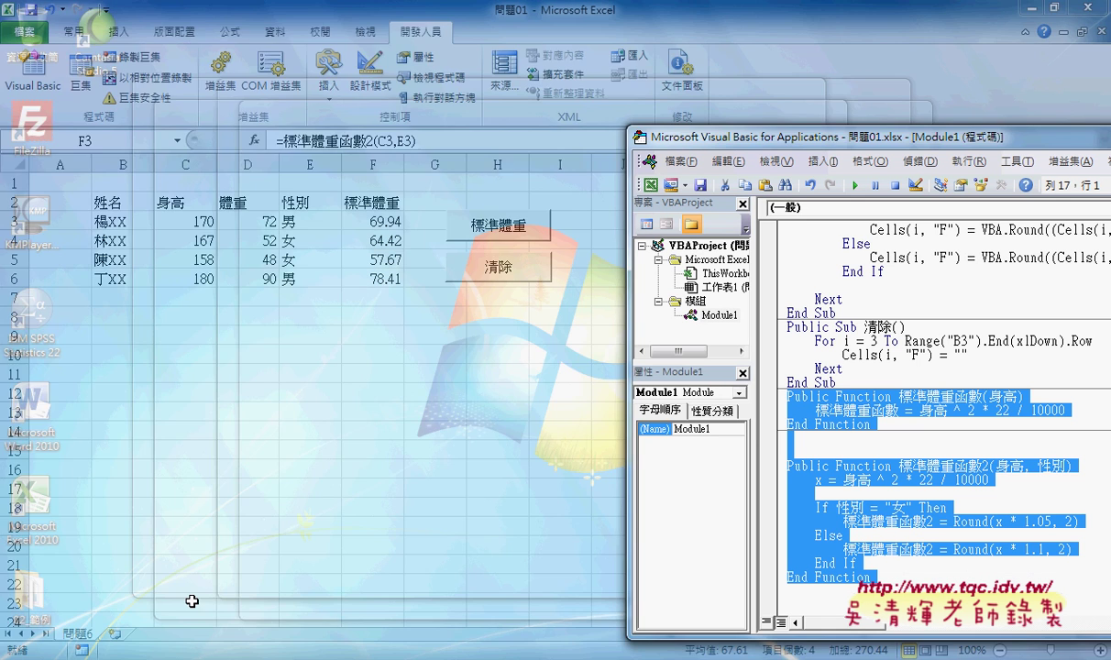
click(207, 611)
click(940, 509)
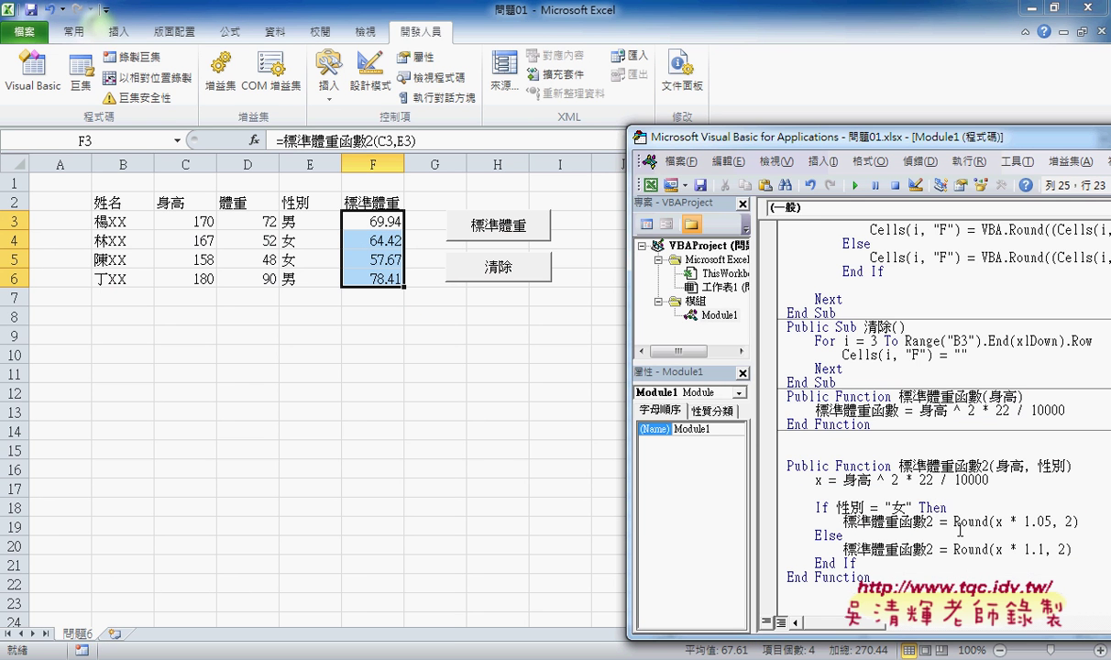
double_click(956, 523)
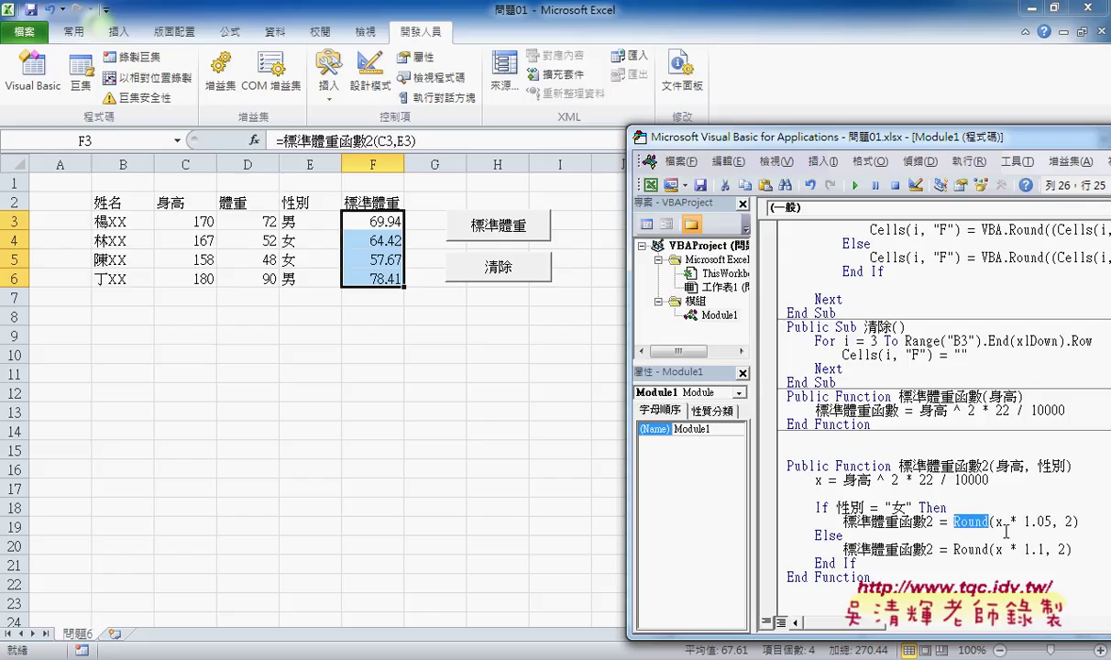
double_click(1070, 521)
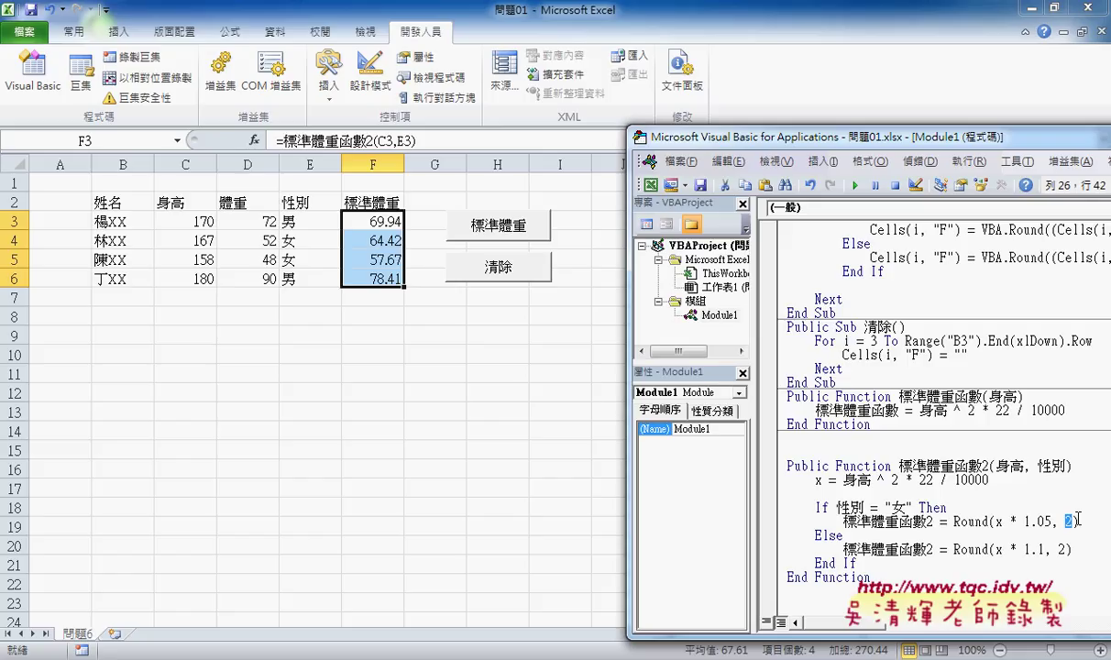
text(1)
drag(1055, 549, 1061, 557)
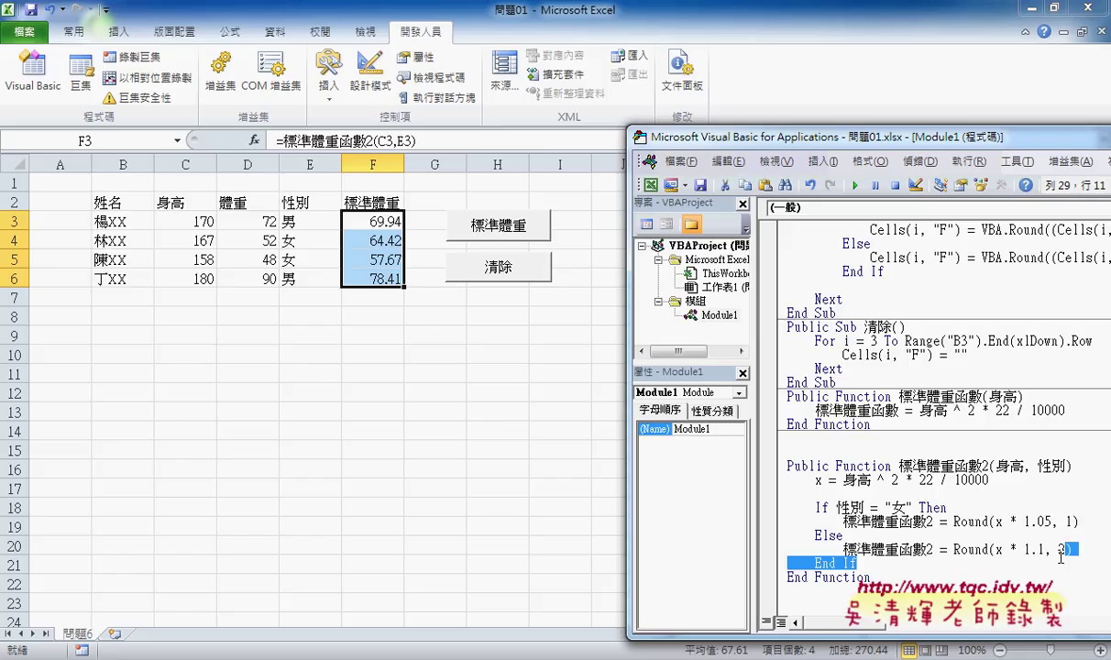
double_click(1064, 550)
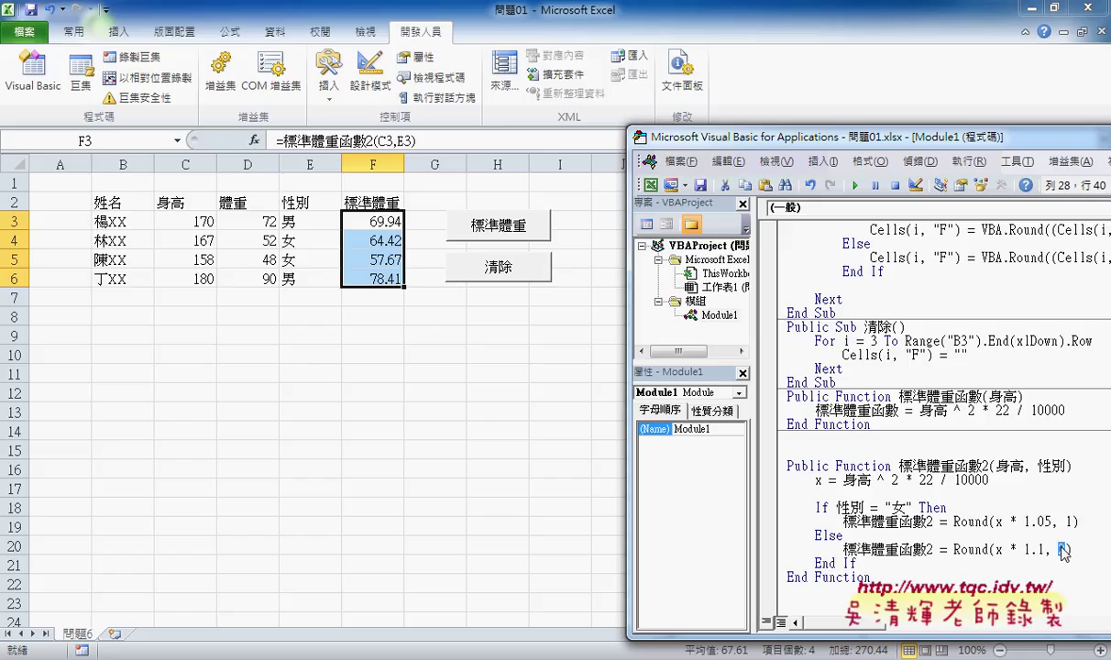
text(1)
Step: Re-enter F3's formula so the weights show 69.9, 64.4, 57.7 and 78.4, then bring up the Google Docs notes
click(435, 373)
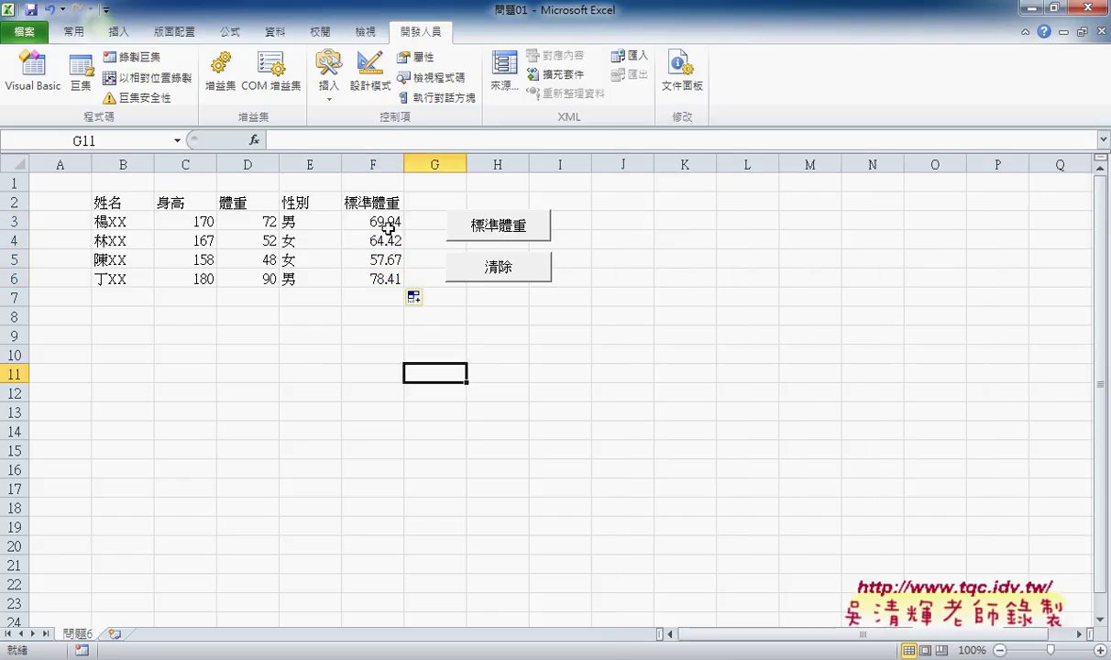
click(389, 228)
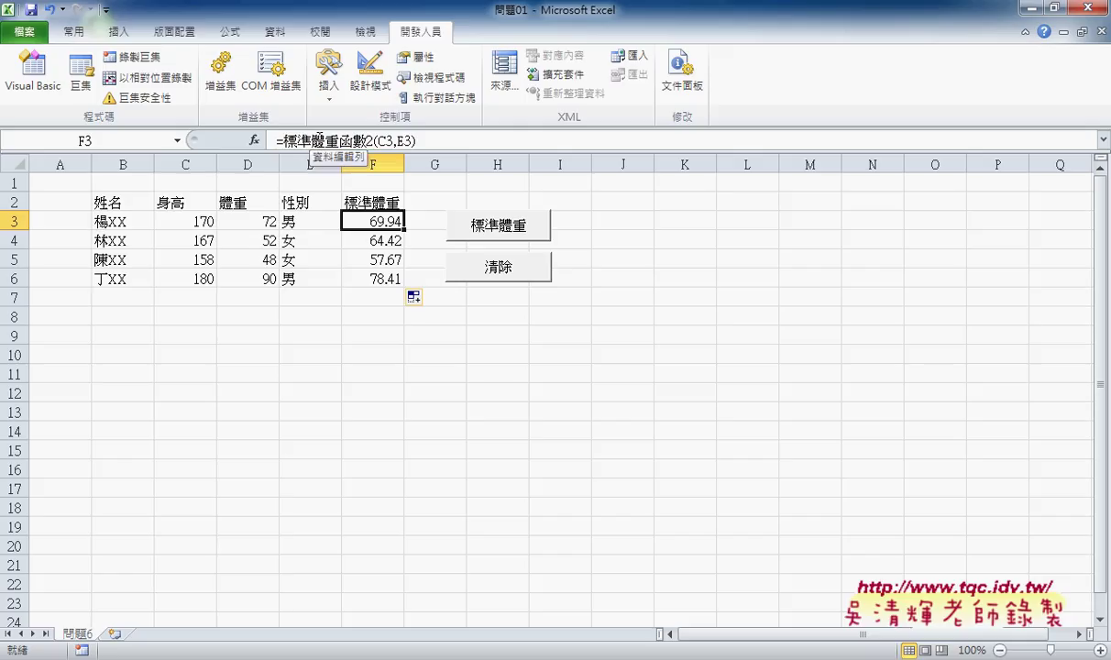
click(312, 139)
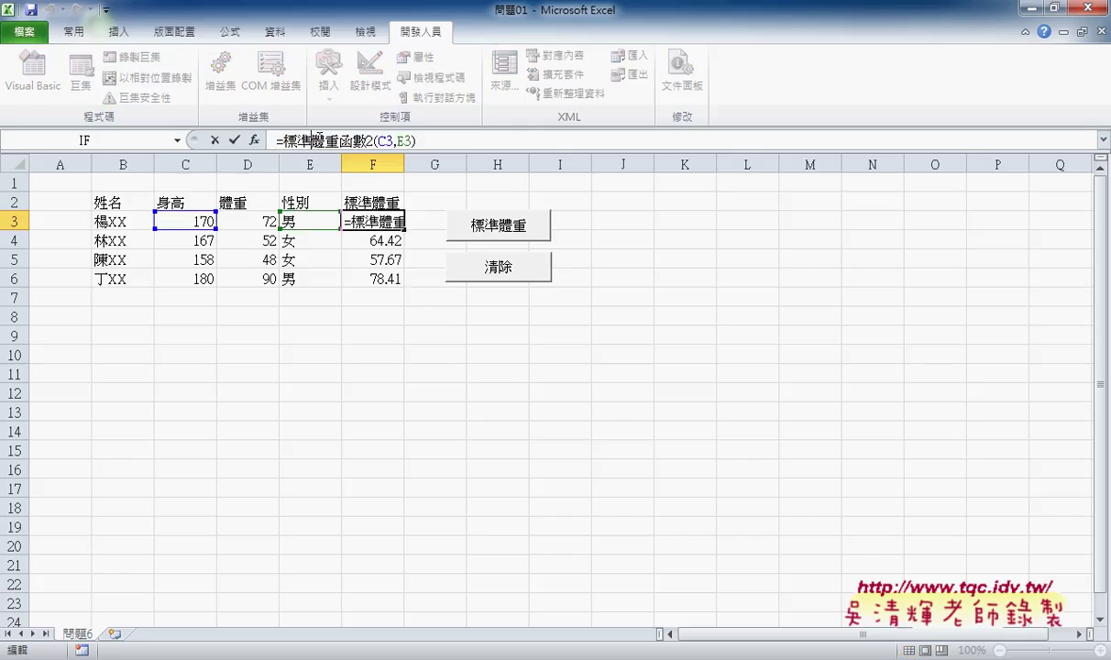
click(235, 140)
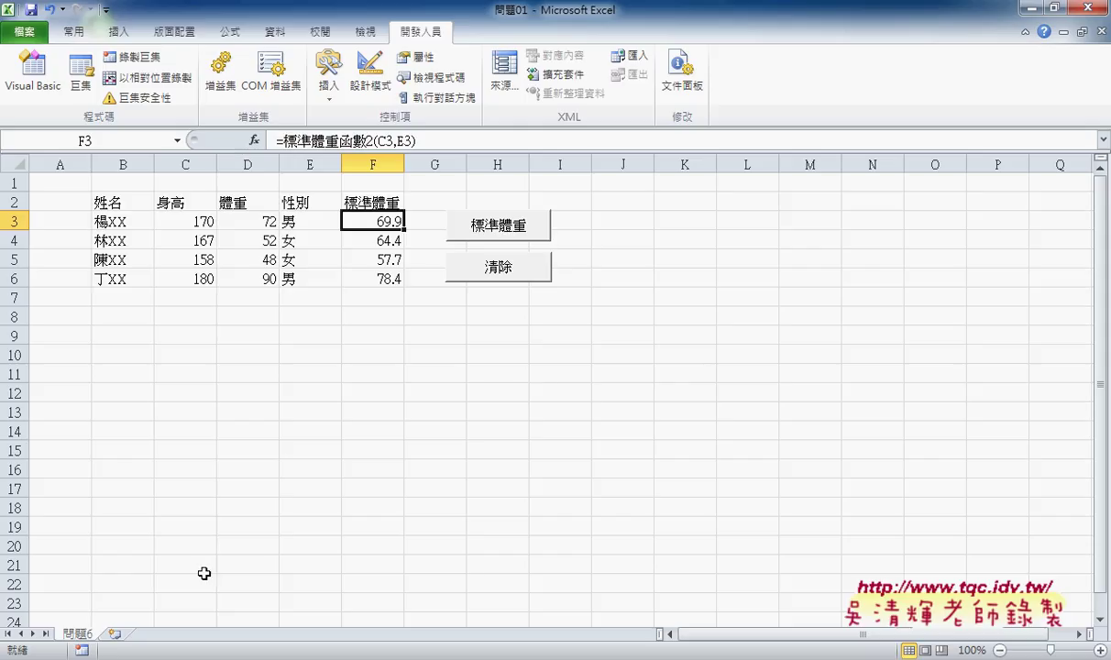
click(202, 647)
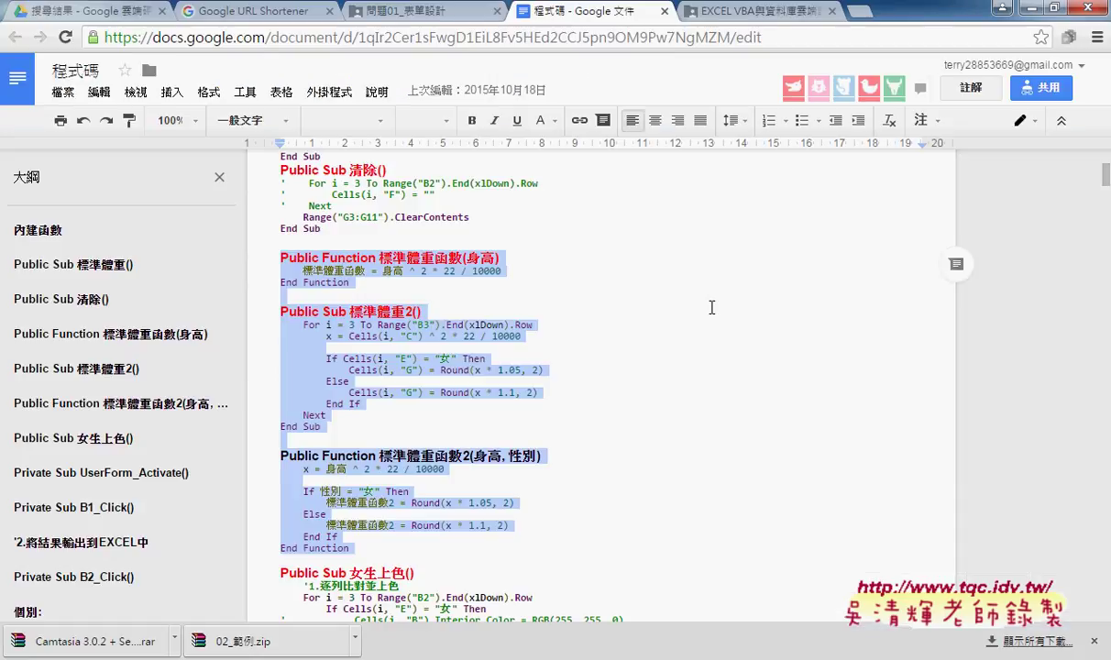
Step: Select the built-in IF formula line at the top of the code notes, then return to Excel
key(ctrl+Home)
key(shift+Down)
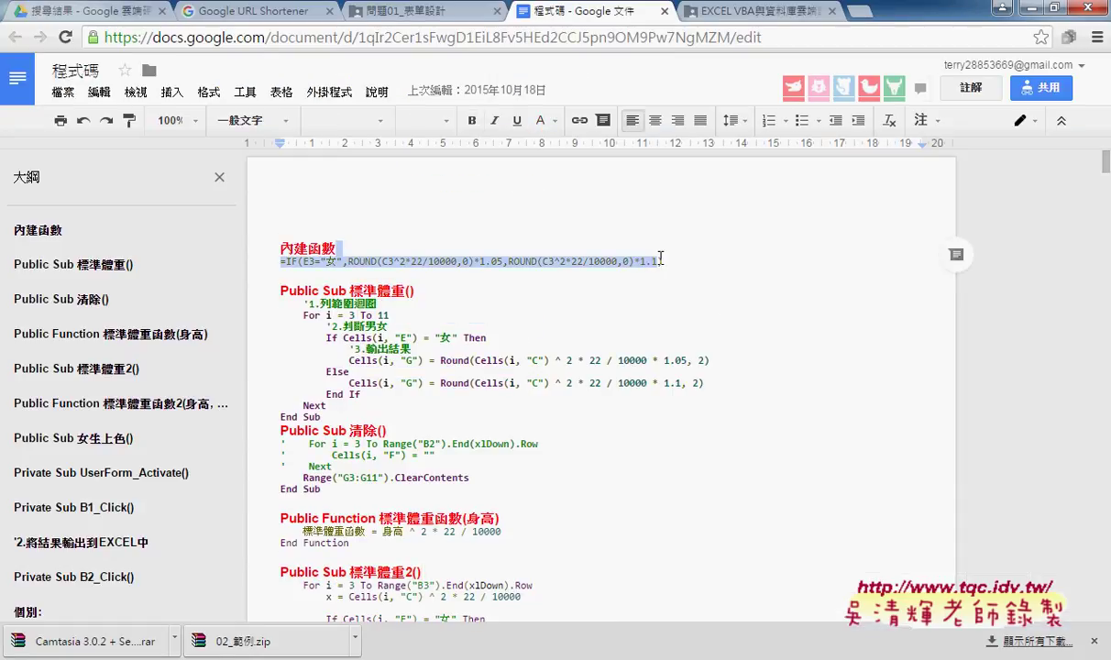
key(Right)
click(284, 263)
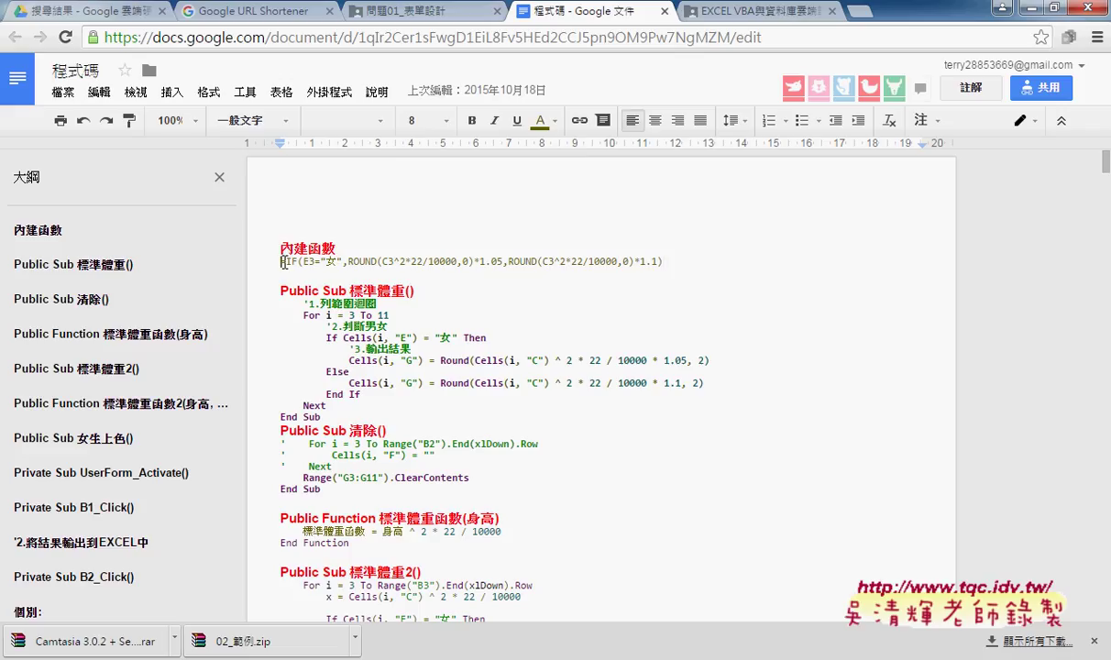
drag(283, 263, 675, 263)
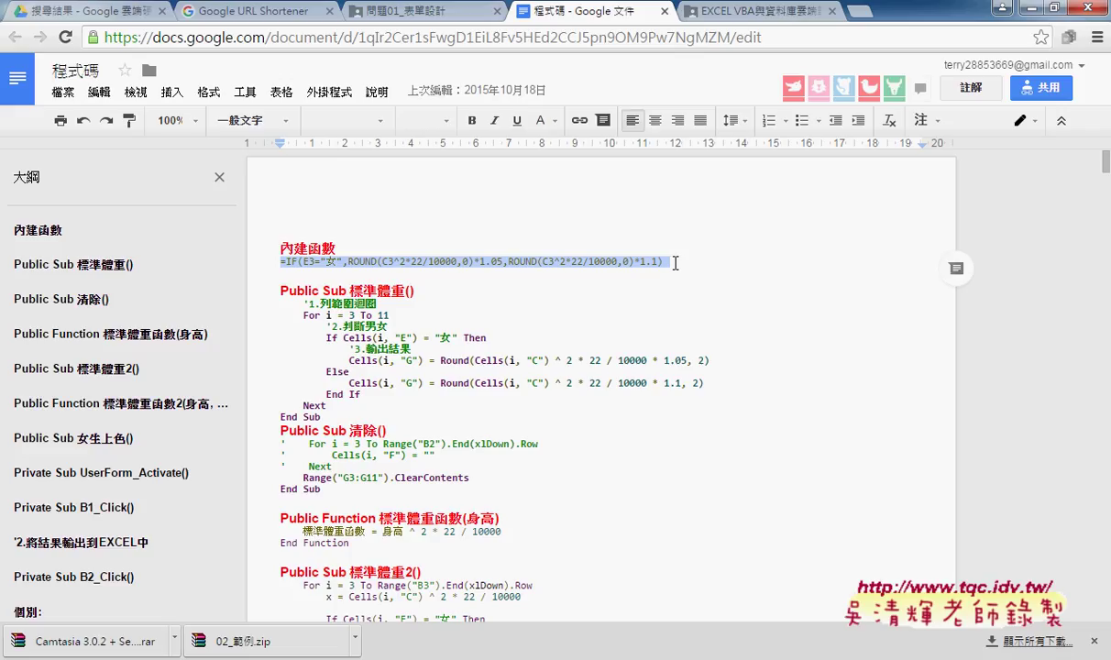
key(alt+Tab)
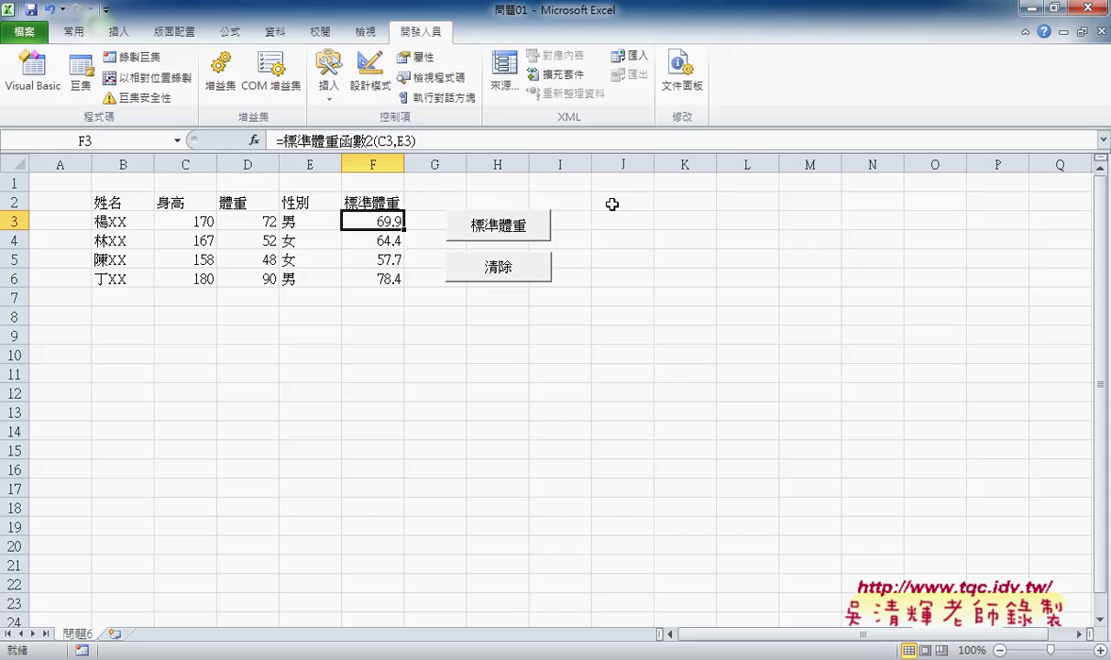
Step: Recalculate column F with 清除 and 標準體重, then pick 標準體重函數2 from the user-defined functions for F3
click(502, 267)
click(512, 234)
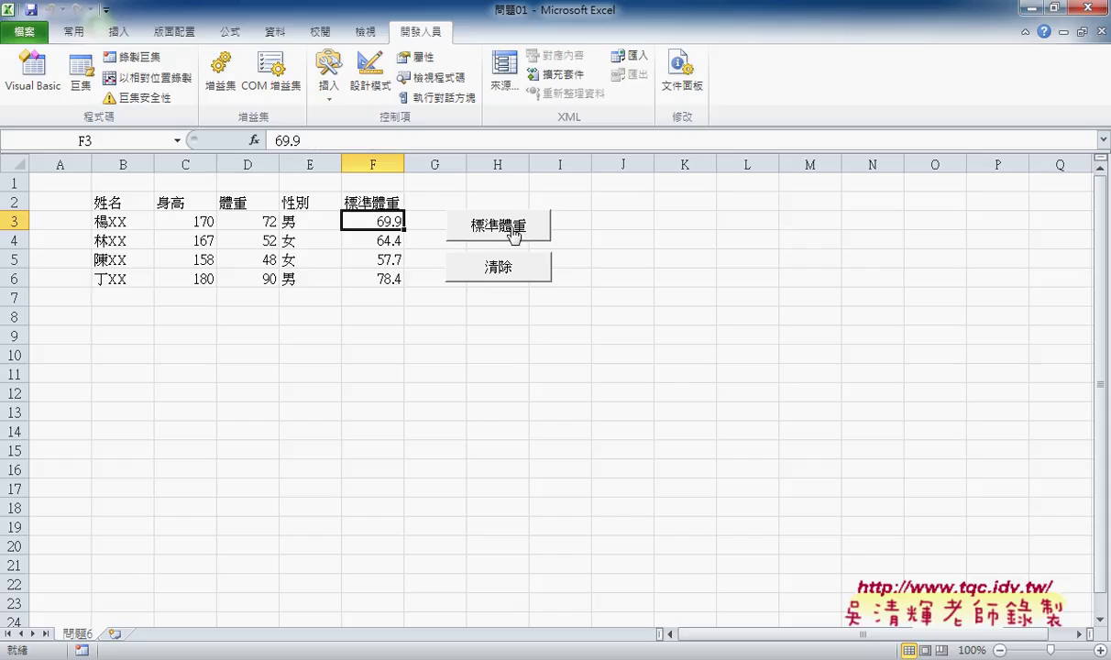
click(254, 142)
click(629, 292)
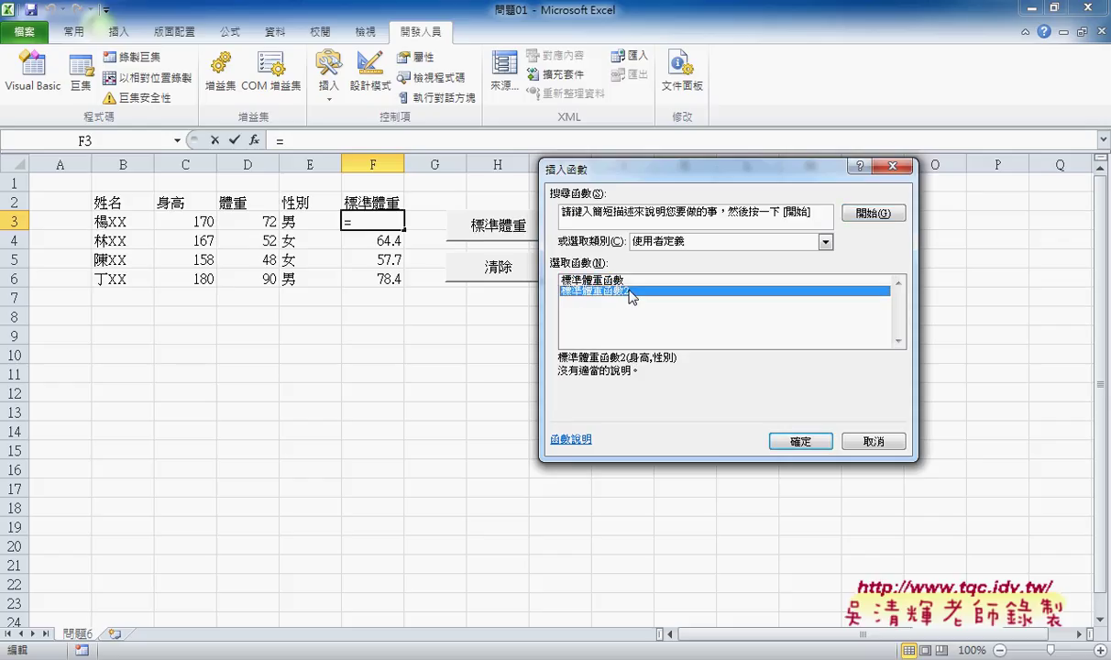